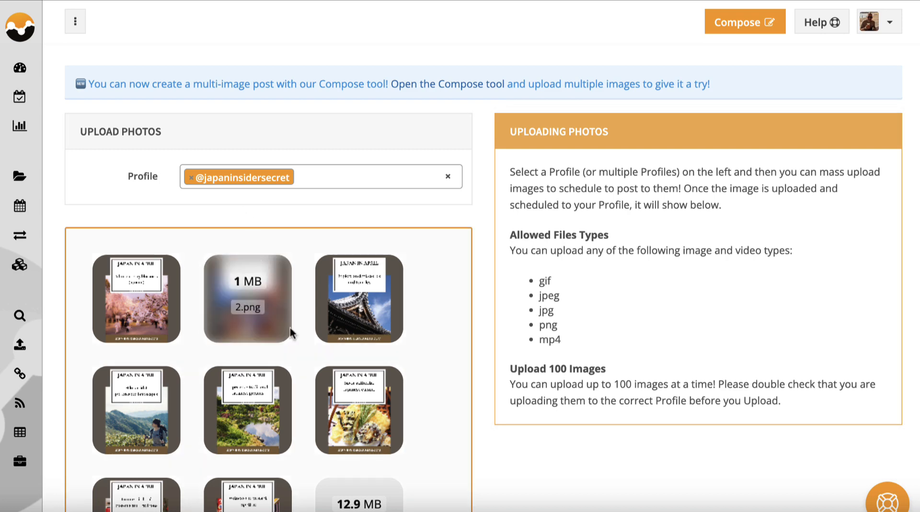
{"action": "scroll", "coordinate": [301, 344], "scroll_direction": "down", "scroll_amount": 2}
{"action": "scroll", "coordinate": [301, 288], "scroll_direction": "down", "scroll_amount": 2}
{"action": "scroll", "coordinate": [265, 370], "scroll_direction": "down", "scroll_amount": 2}
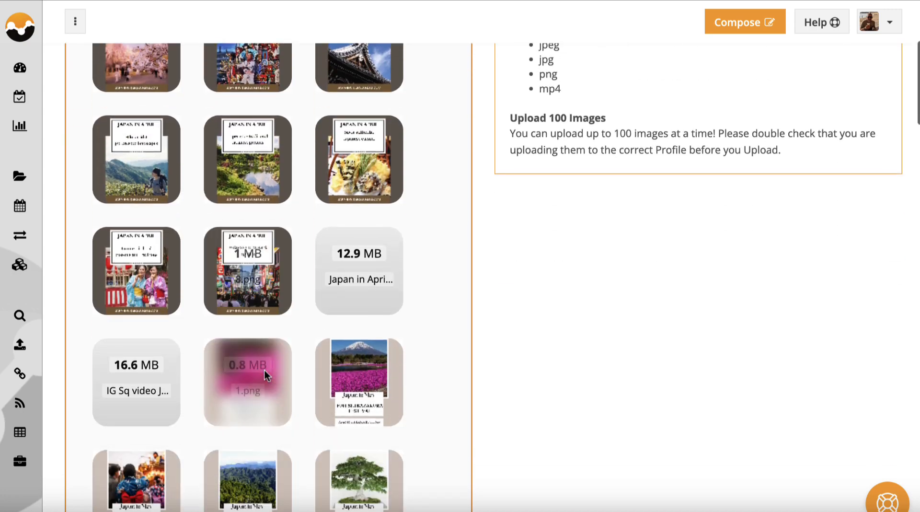
{"action": "scroll", "coordinate": [416, 321], "scroll_direction": "down", "scroll_amount": 2}
{"action": "scroll", "coordinate": [416, 321], "scroll_direction": "down", "scroll_amount": 2}
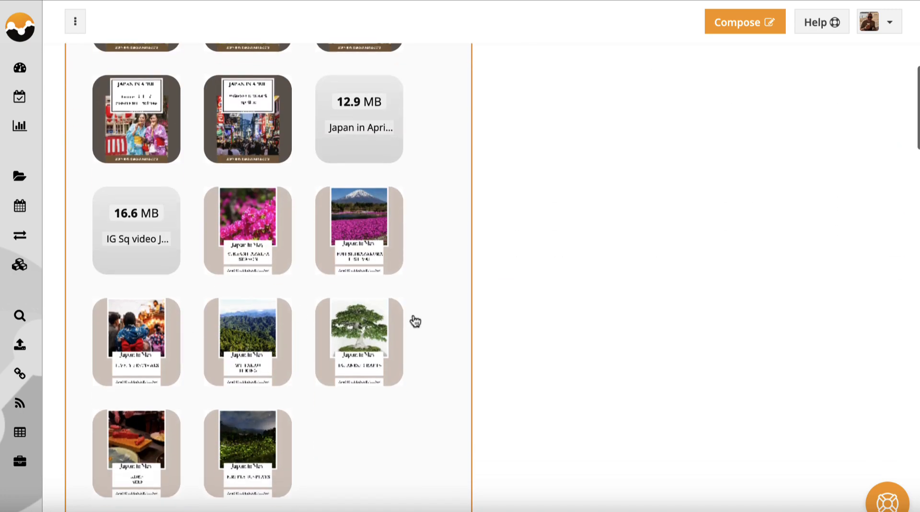
{"action": "scroll", "coordinate": [416, 321], "scroll_direction": "down", "scroll_amount": 2}
{"action": "scroll", "coordinate": [416, 321], "scroll_direction": "down", "scroll_amount": 3}
{"action": "scroll", "coordinate": [415, 321], "scroll_direction": "down", "scroll_amount": 3}
{"action": "scroll", "coordinate": [416, 320], "scroll_direction": "down", "scroll_amount": 3}
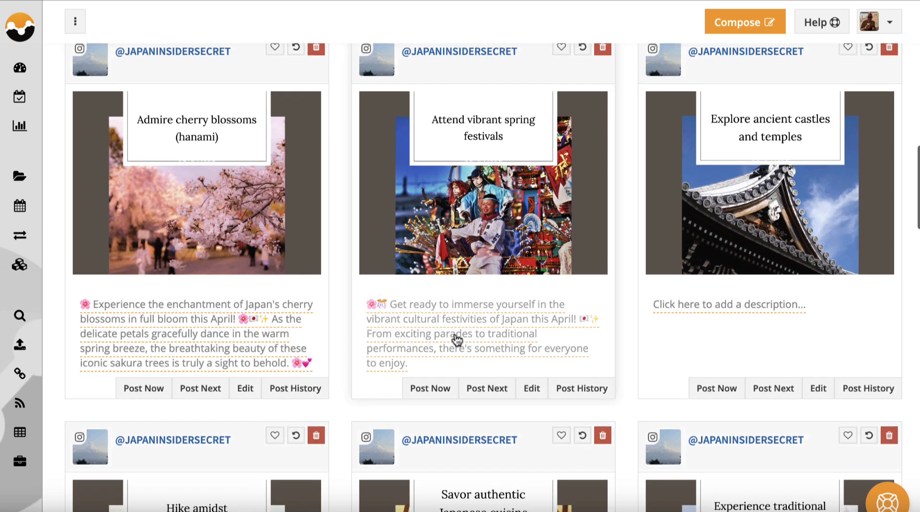
{"action": "scroll", "coordinate": [456, 340], "scroll_direction": "up", "scroll_amount": 1}
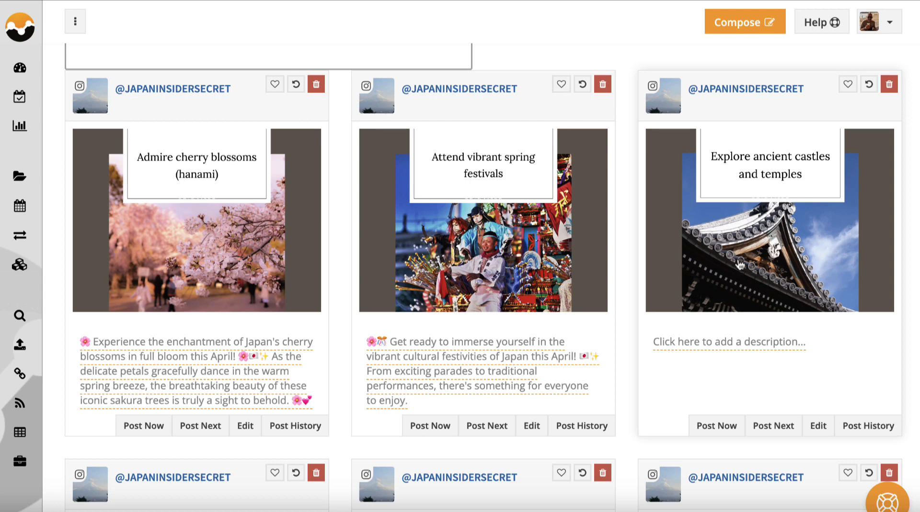
- Edit the castles-and-temples post and give Paige AI the topic 'Castles and temples in Japan in April'
{"action": "left_click", "coordinate": [781, 348]}
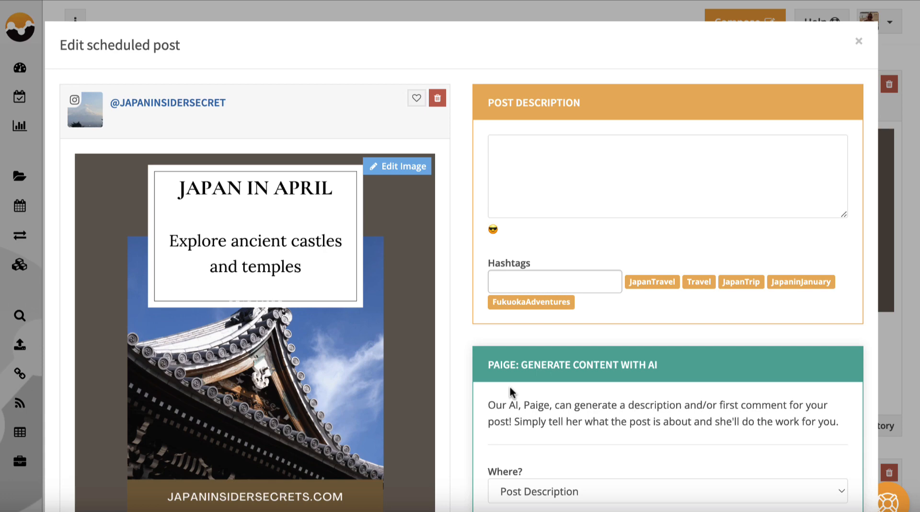
{"action": "scroll", "coordinate": [510, 386], "scroll_direction": "down", "scroll_amount": 3}
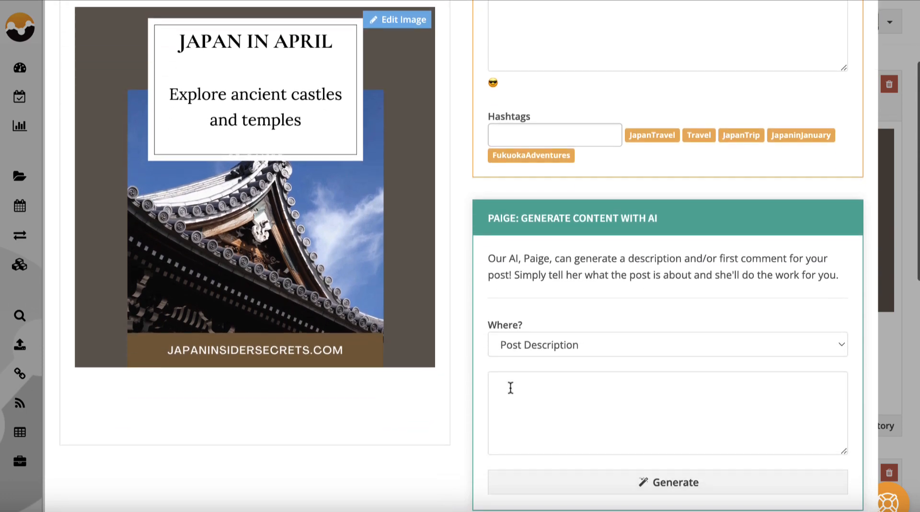
{"action": "left_click", "coordinate": [550, 389]}
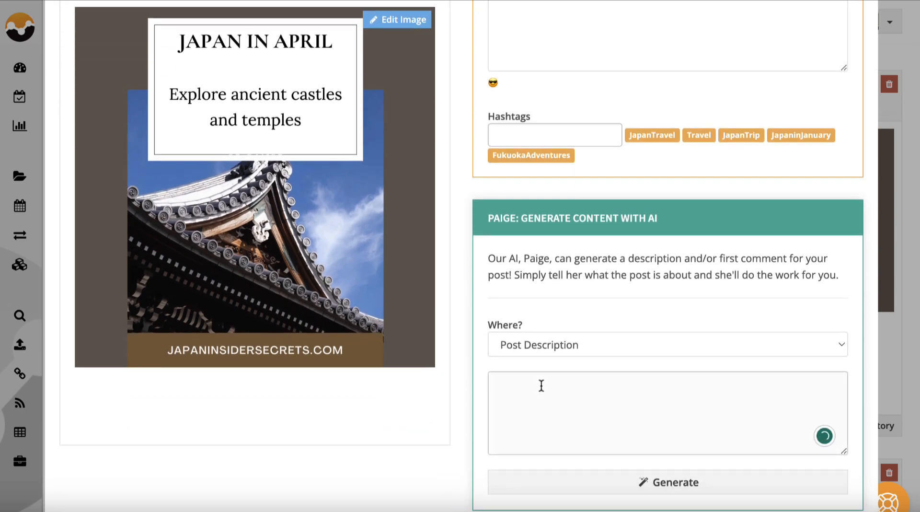
{"action": "type", "text": "Casty"}
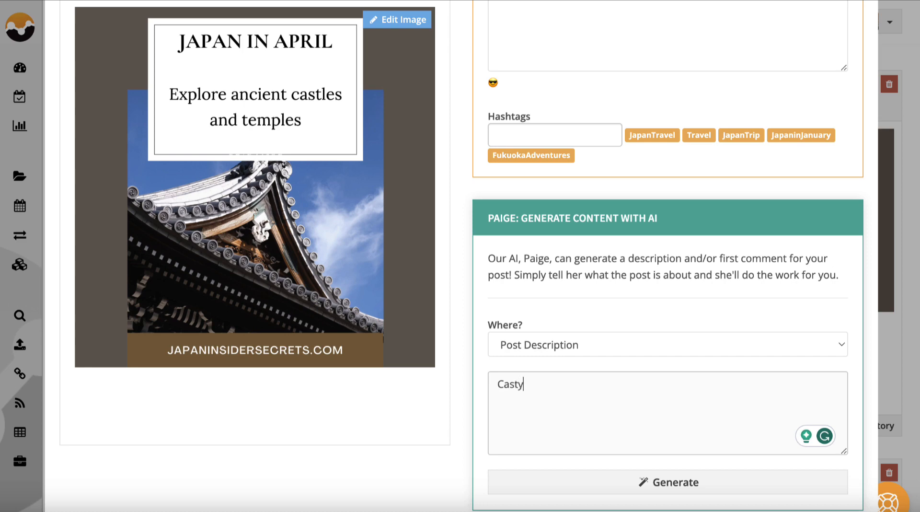
{"action": "key", "text": "BackSpace"}
{"action": "type", "text": "les and temple"}
{"action": "type", "text": "s in Japan in"}
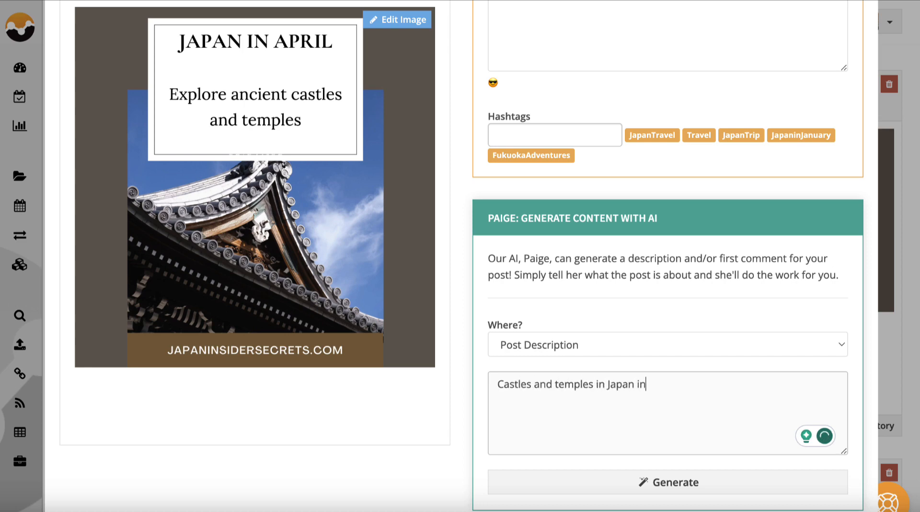
{"action": "type", "text": " April"}
{"action": "scroll", "coordinate": [646, 281], "scroll_direction": "down", "scroll_amount": 1}
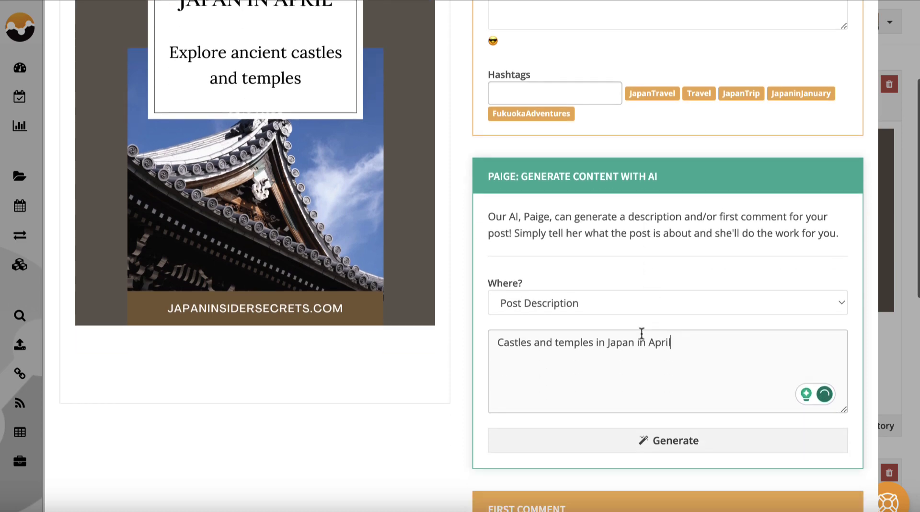
- Generate the AI description, then delete its middle paragraphs, keeping the title and opening paragraph
{"action": "left_click", "coordinate": [665, 440]}
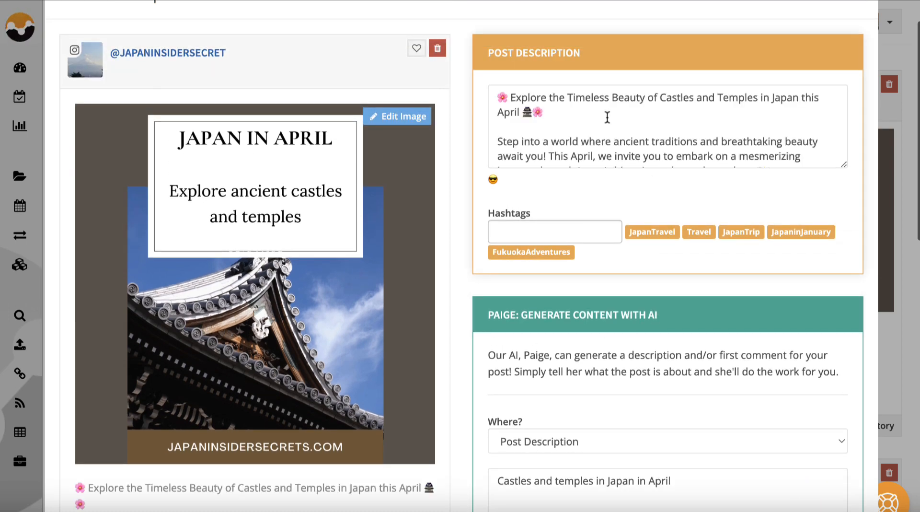
{"action": "scroll", "coordinate": [603, 388], "scroll_direction": "up", "scroll_amount": 1}
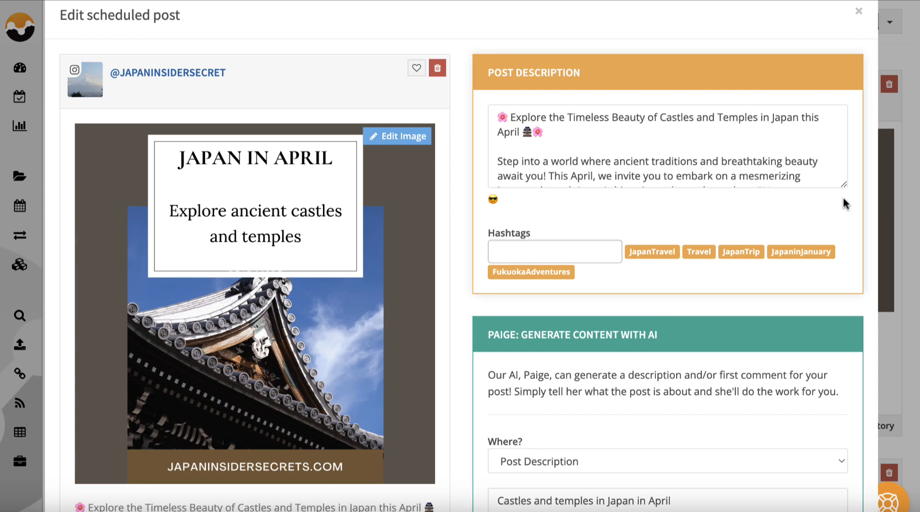
{"action": "left_click_drag", "start_coordinate": [846, 182], "coordinate": [843, 309]}
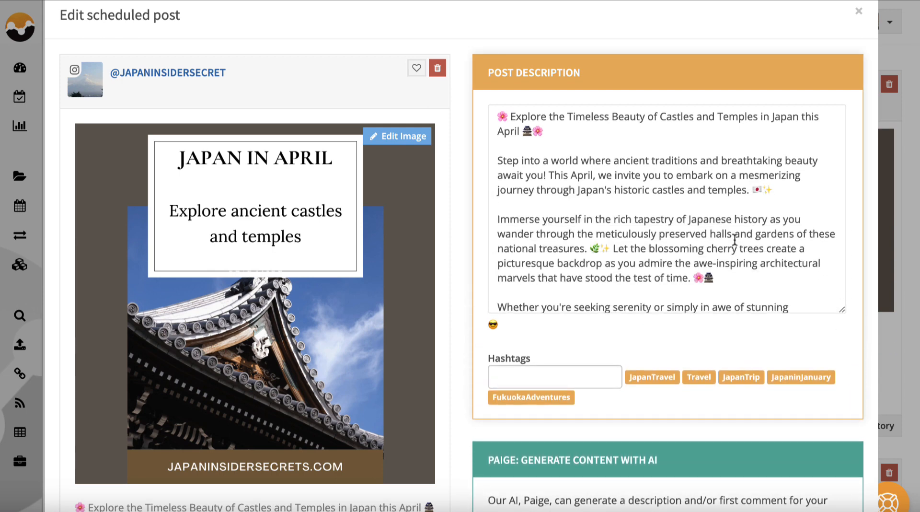
{"action": "scroll", "coordinate": [735, 239], "scroll_direction": "down", "scroll_amount": 2}
{"action": "scroll", "coordinate": [736, 239], "scroll_direction": "down", "scroll_amount": 3}
{"action": "scroll", "coordinate": [735, 239], "scroll_direction": "down", "scroll_amount": 2}
{"action": "scroll", "coordinate": [748, 245], "scroll_direction": "down", "scroll_amount": 1}
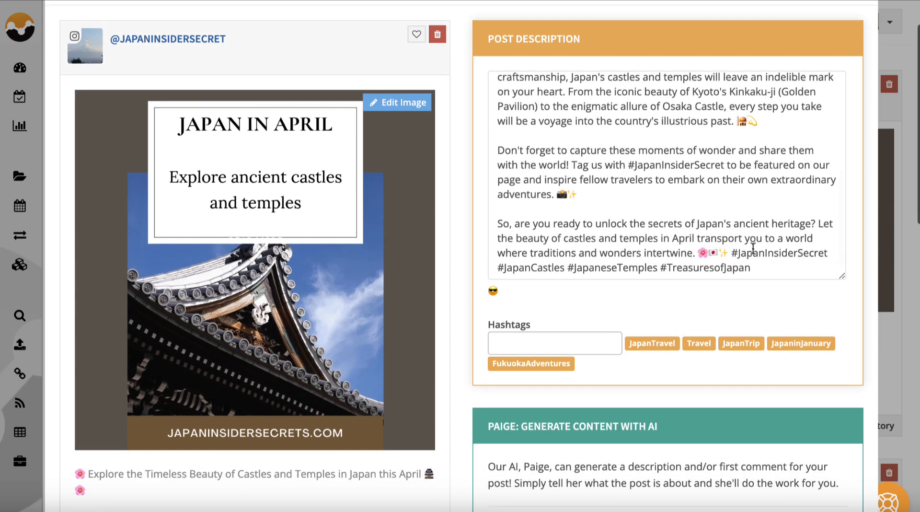
{"action": "mouse_move", "coordinate": [760, 269]}
{"action": "left_mouse_down"}
{"action": "mouse_move", "coordinate": [724, 180]}
{"action": "mouse_move", "coordinate": [498, 170]}
{"action": "left_mouse_up"}
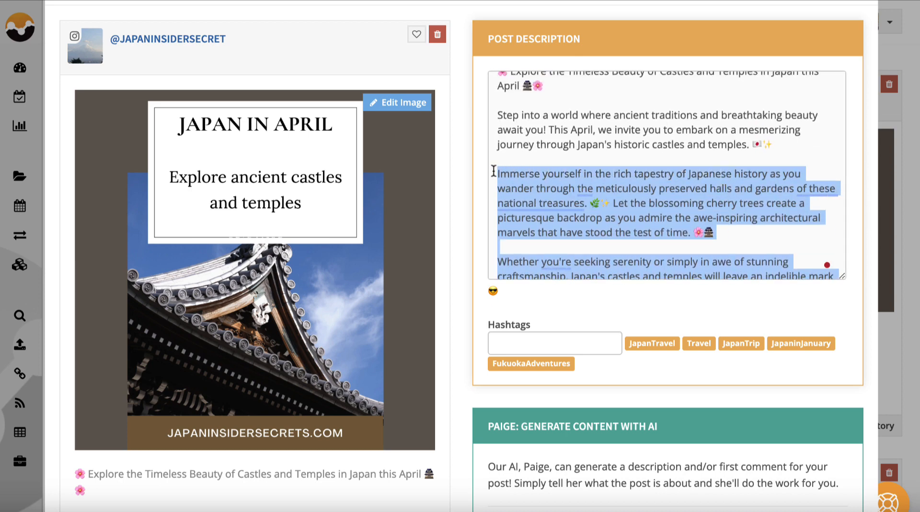
{"action": "key", "text": "Delete"}
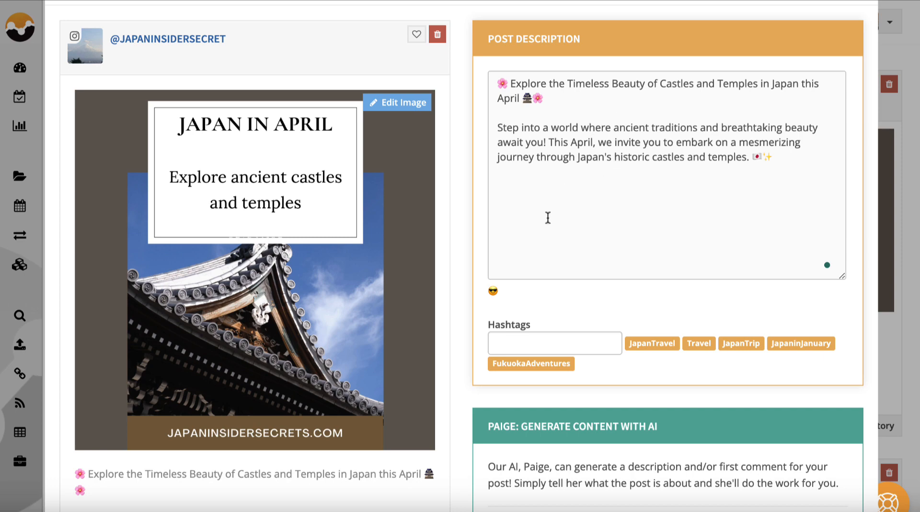
- Add JapanTravel, Travel, JapanTrip and a custom JapanInsidersecret hashtag, then save the post to the queue
{"action": "left_click", "coordinate": [652, 342]}
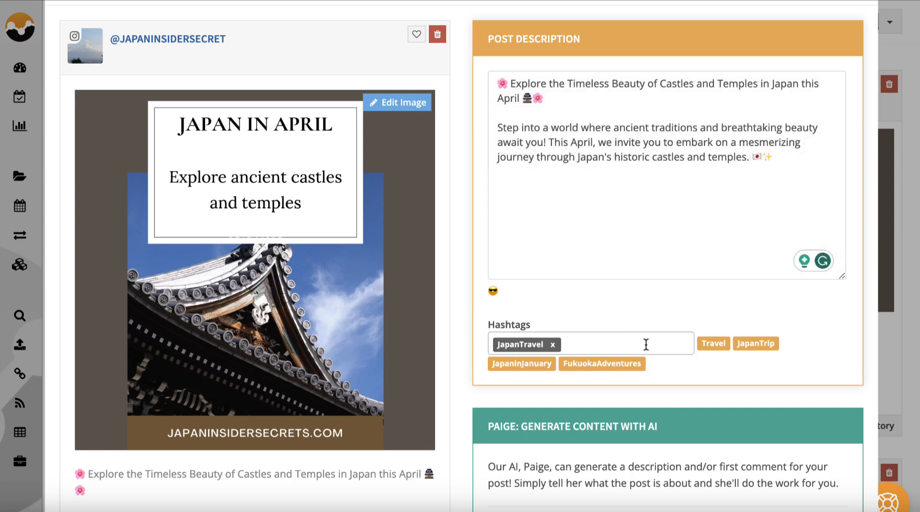
{"action": "left_click", "coordinate": [710, 349]}
{"action": "left_click", "coordinate": [769, 347]}
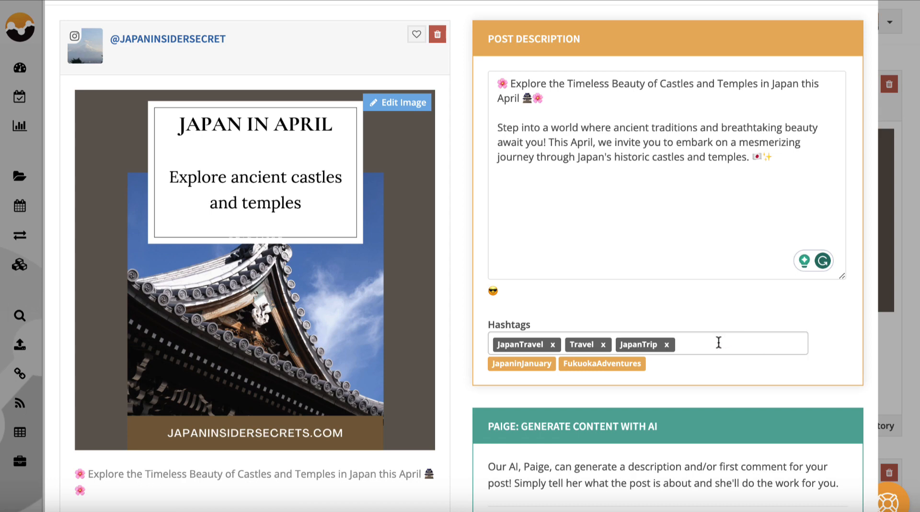
{"action": "type", "text": "Japan"}
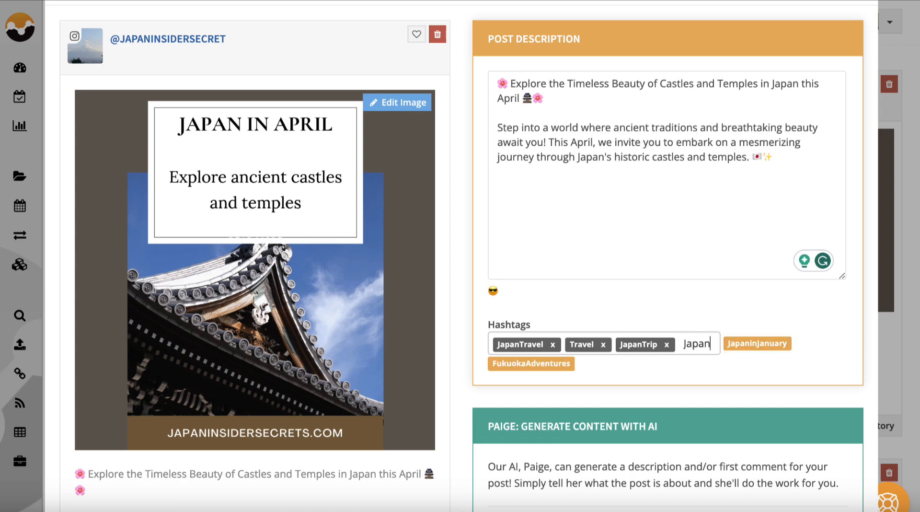
{"action": "type", "text": "Insdier"}
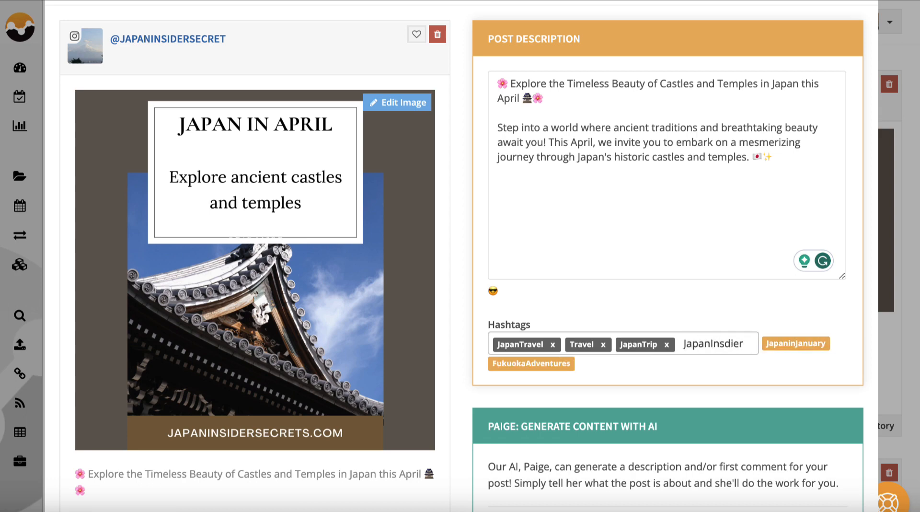
{"action": "key", "text": "BackSpace"}
{"action": "key", "text": "BackSpace"}
{"action": "key", "text": "BackSpace"}
{"action": "key", "text": "BackSpace"}
{"action": "type", "text": "idersecr"}
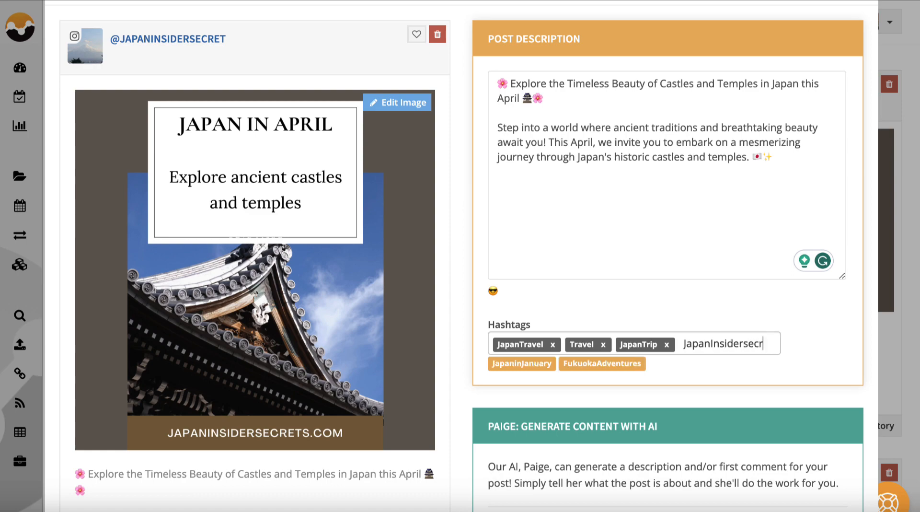
{"action": "type", "text": "et"}
{"action": "scroll", "coordinate": [697, 333], "scroll_direction": "down", "scroll_amount": 3}
{"action": "scroll", "coordinate": [697, 334], "scroll_direction": "down", "scroll_amount": 3}
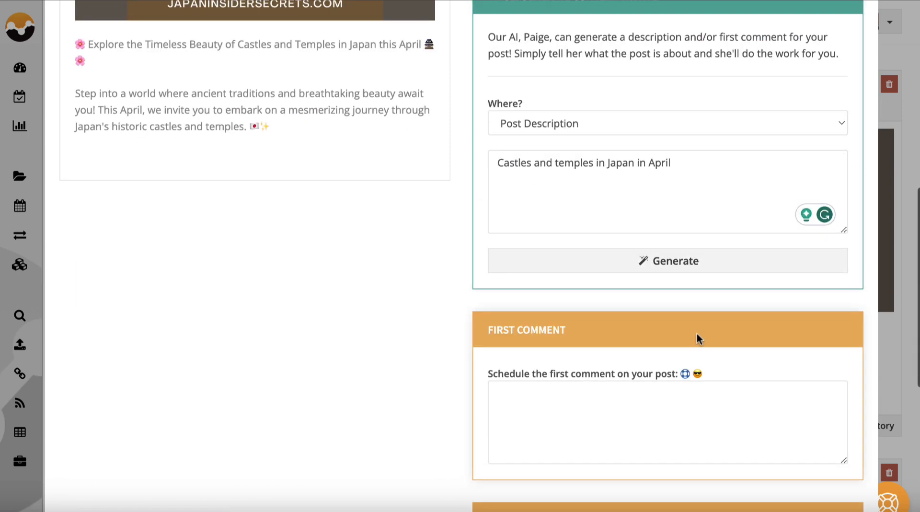
{"action": "scroll", "coordinate": [696, 334], "scroll_direction": "down", "scroll_amount": 3}
{"action": "scroll", "coordinate": [697, 334], "scroll_direction": "down", "scroll_amount": 3}
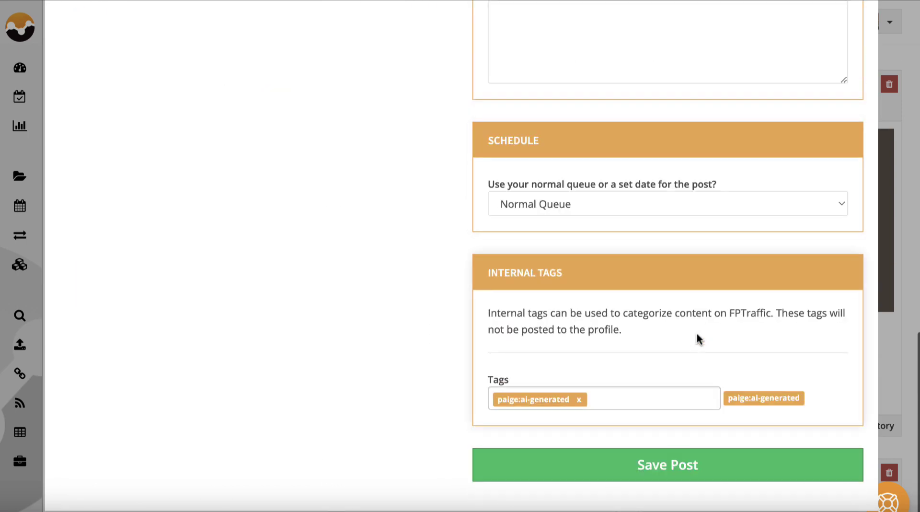
{"action": "left_click", "coordinate": [696, 467]}
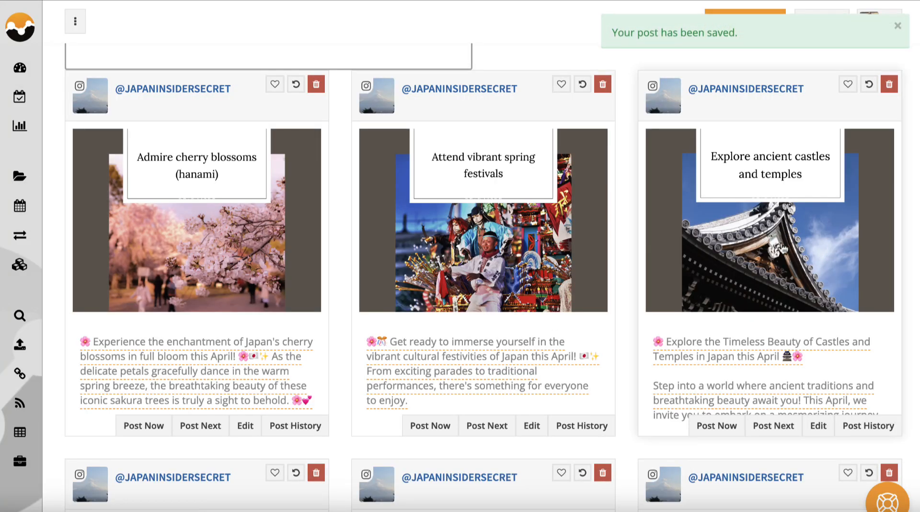
{"action": "scroll", "coordinate": [617, 189], "scroll_direction": "up", "scroll_amount": 2}
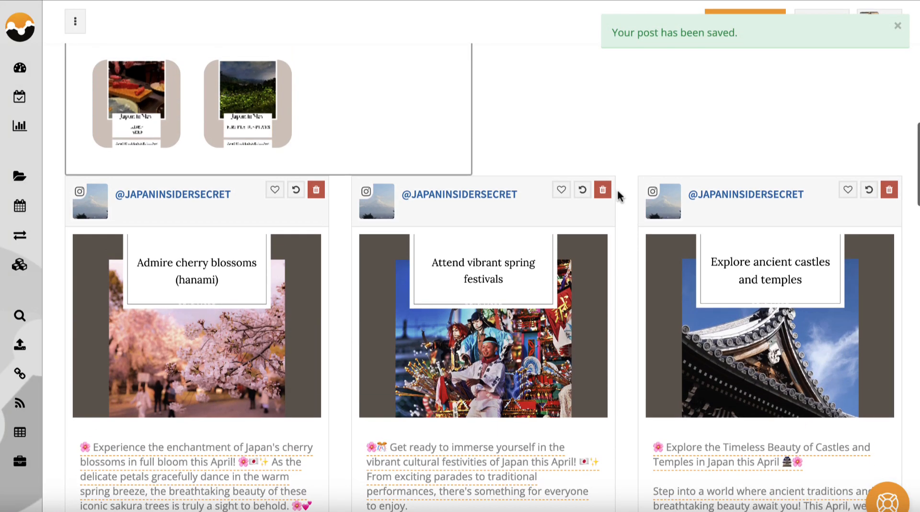
{"action": "scroll", "coordinate": [649, 235], "scroll_direction": "down", "scroll_amount": 3}
{"action": "scroll", "coordinate": [649, 235], "scroll_direction": "down", "scroll_amount": 5}
{"action": "scroll", "coordinate": [649, 235], "scroll_direction": "down", "scroll_amount": 5}
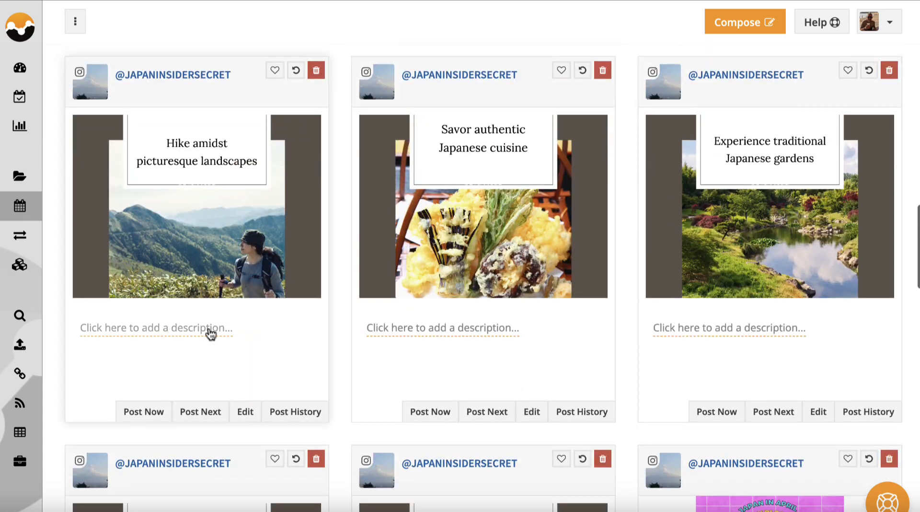
{"action": "scroll", "coordinate": [650, 323], "scroll_direction": "down", "scroll_amount": 3}
{"action": "scroll", "coordinate": [410, 348], "scroll_direction": "down", "scroll_amount": 3}
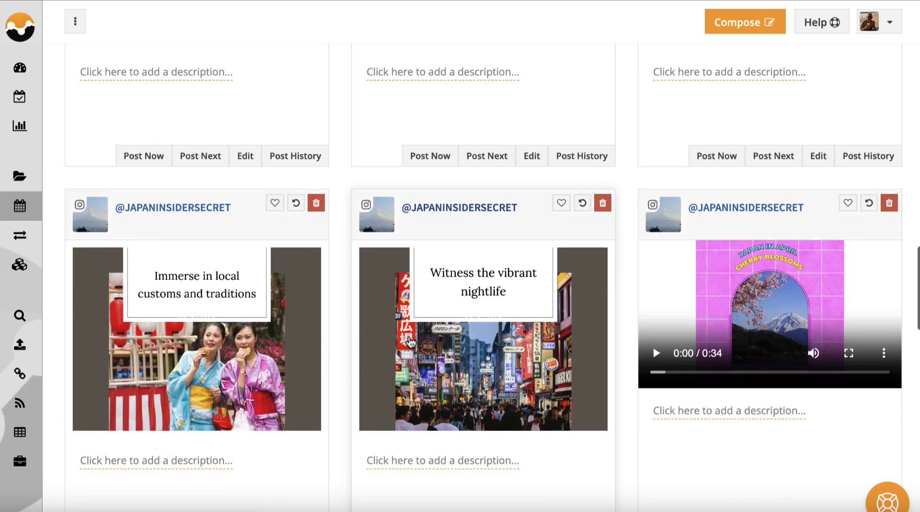
{"action": "scroll", "coordinate": [411, 347], "scroll_direction": "down", "scroll_amount": 3}
{"action": "scroll", "coordinate": [410, 348], "scroll_direction": "down", "scroll_amount": 3}
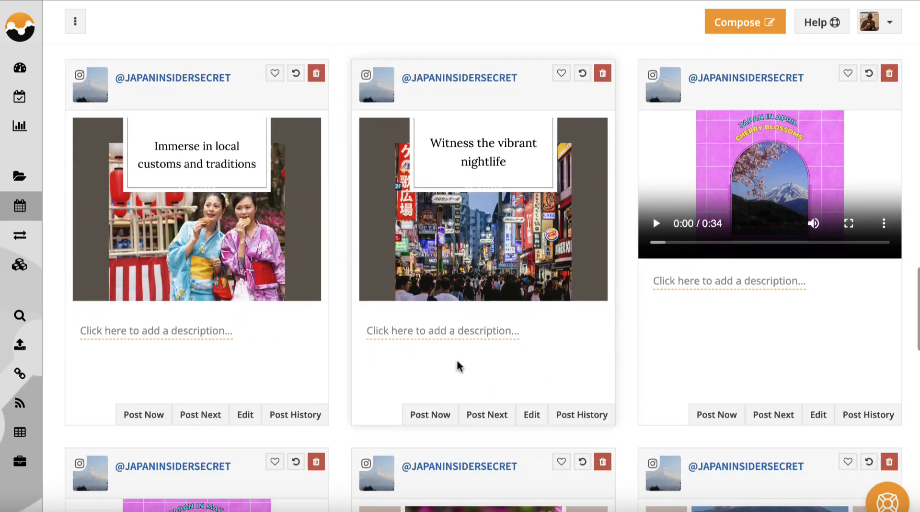
{"action": "scroll", "coordinate": [459, 366], "scroll_direction": "down", "scroll_amount": 4}
{"action": "scroll", "coordinate": [459, 365], "scroll_direction": "up", "scroll_amount": 5}
{"action": "scroll", "coordinate": [459, 367], "scroll_direction": "up", "scroll_amount": 5}
{"action": "scroll", "coordinate": [402, 345], "scroll_direction": "up", "scroll_amount": 5}
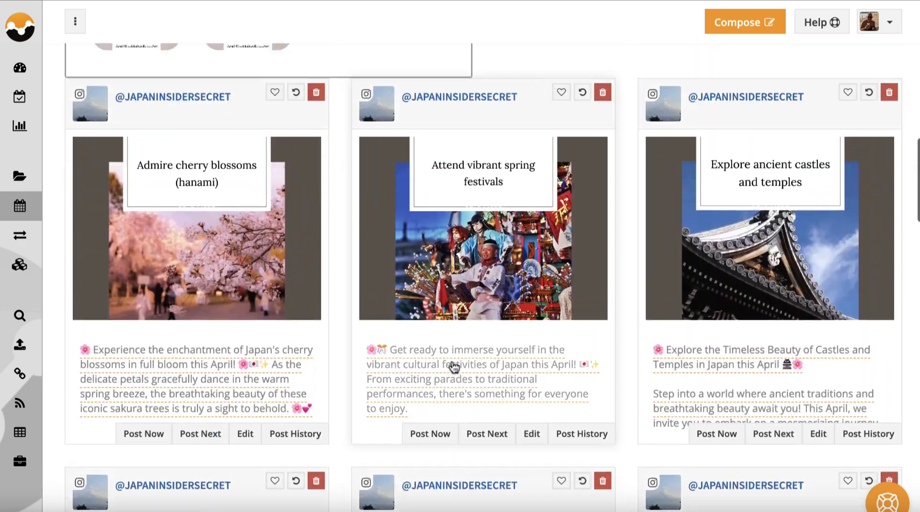
{"action": "scroll", "coordinate": [347, 337], "scroll_direction": "up", "scroll_amount": 2}
{"action": "scroll", "coordinate": [347, 337], "scroll_direction": "up", "scroll_amount": 3}
{"action": "scroll", "coordinate": [348, 338], "scroll_direction": "up", "scroll_amount": 1}
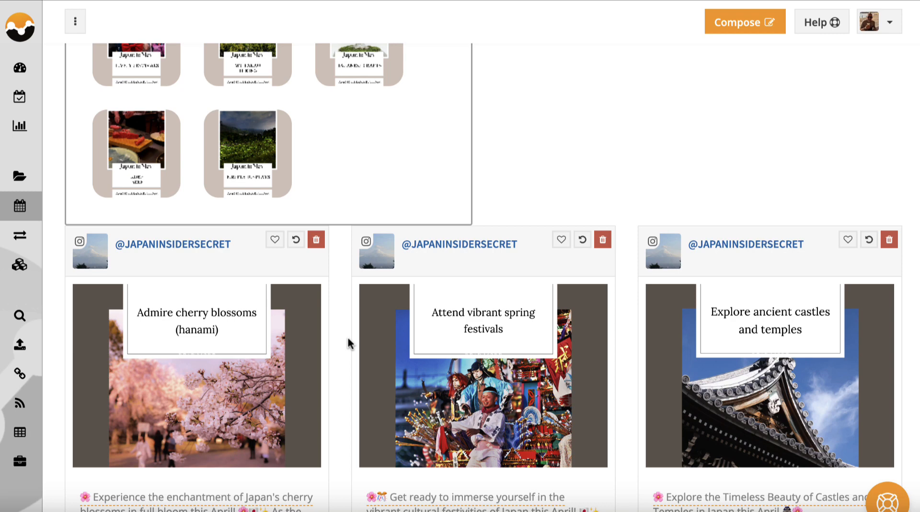
- Review the Everyday 6:00AM/9:00PM schedule and browse the posting-time list without changing it
{"action": "mouse_move", "coordinate": [20, 207]}
{"action": "left_click", "coordinate": [65, 206]}
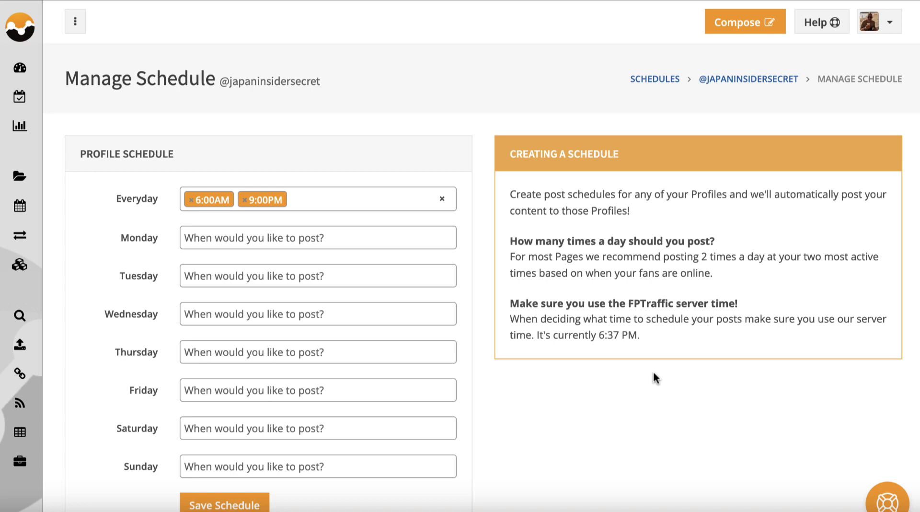
{"action": "left_click", "coordinate": [329, 199]}
{"action": "scroll", "coordinate": [279, 289], "scroll_direction": "down", "scroll_amount": 1}
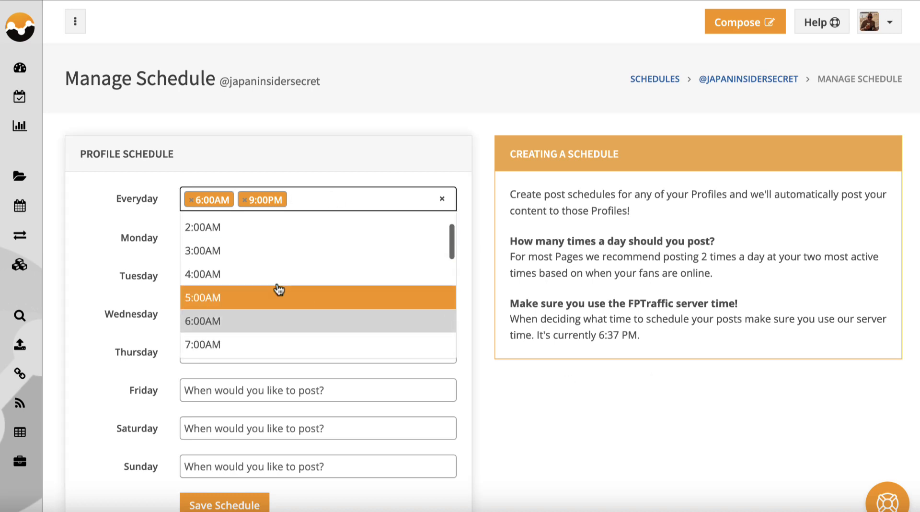
{"action": "left_click", "coordinate": [573, 437]}
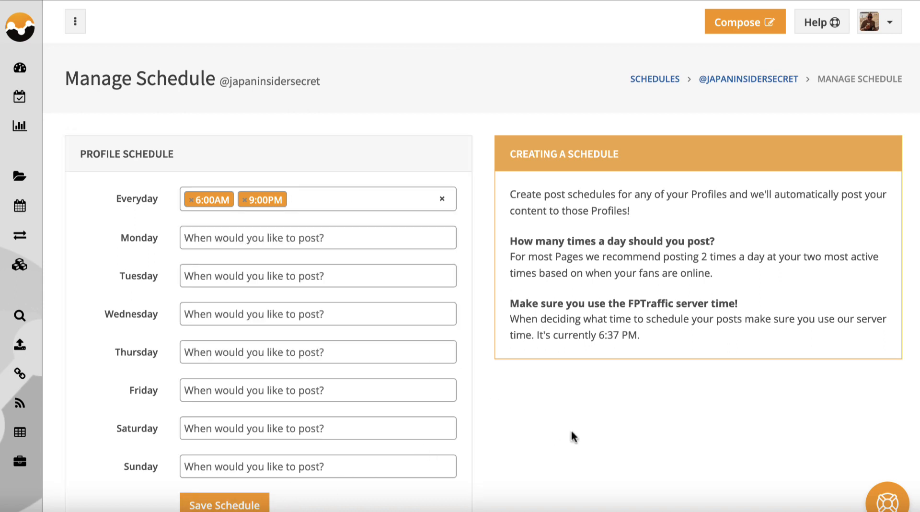